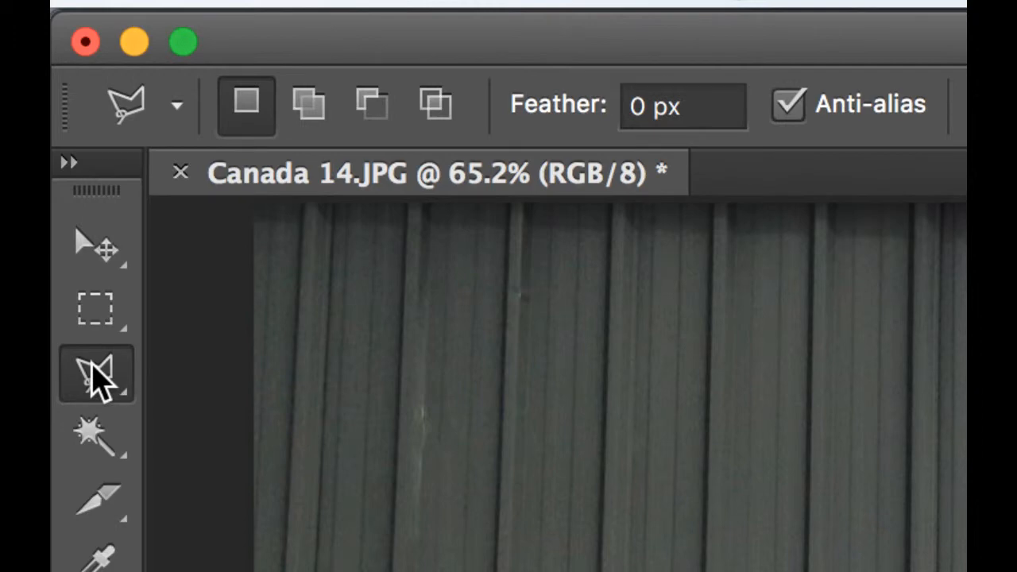
left_click(94, 377)
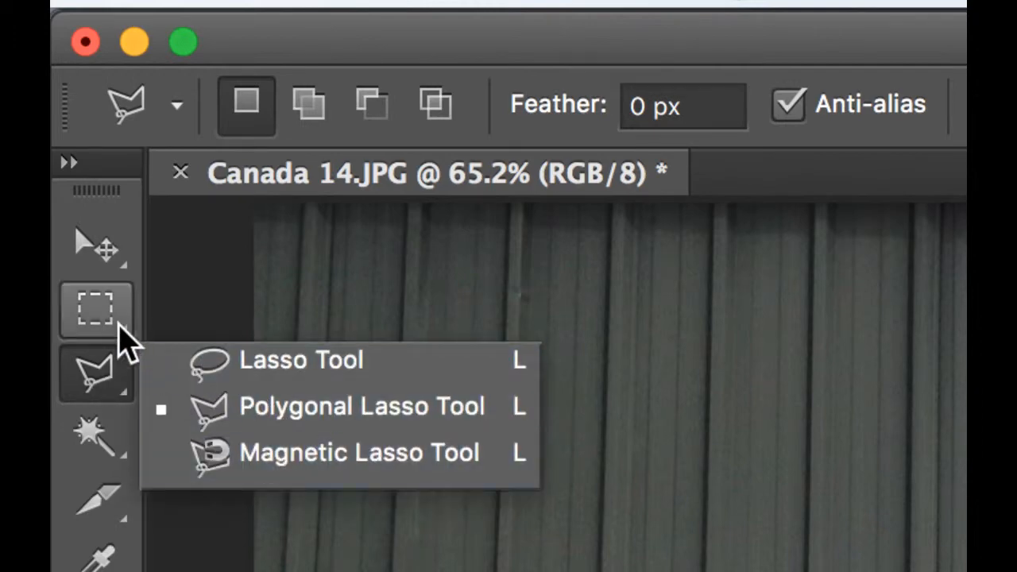
left_click(92, 445)
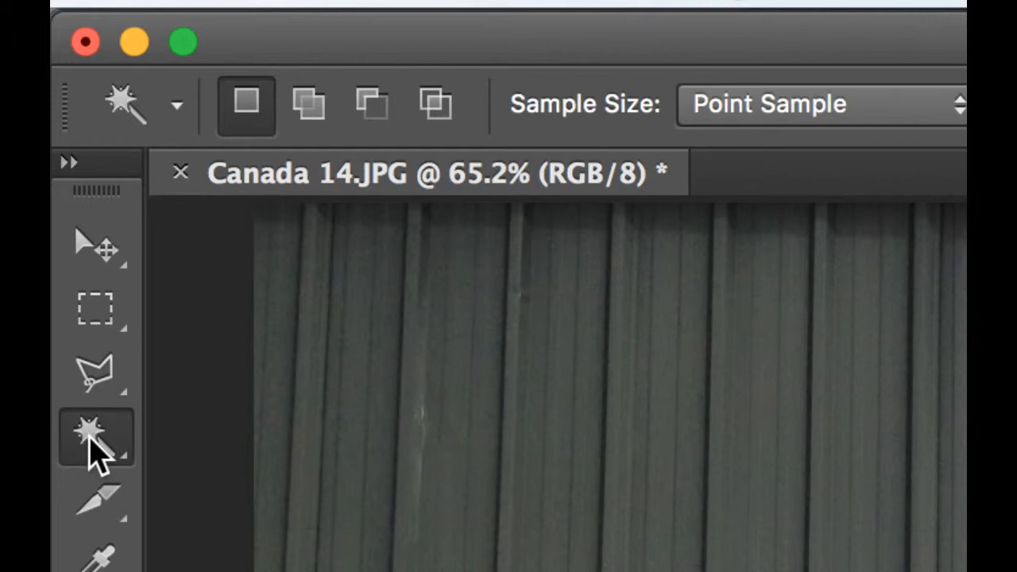
left_click(108, 340)
left_click(107, 340)
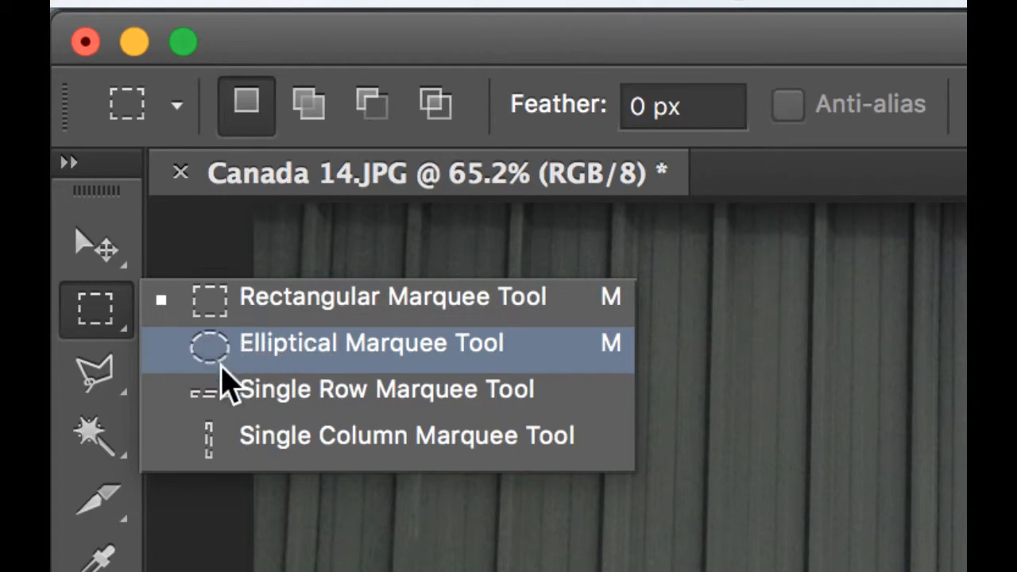
left_click(109, 341)
left_click(105, 370)
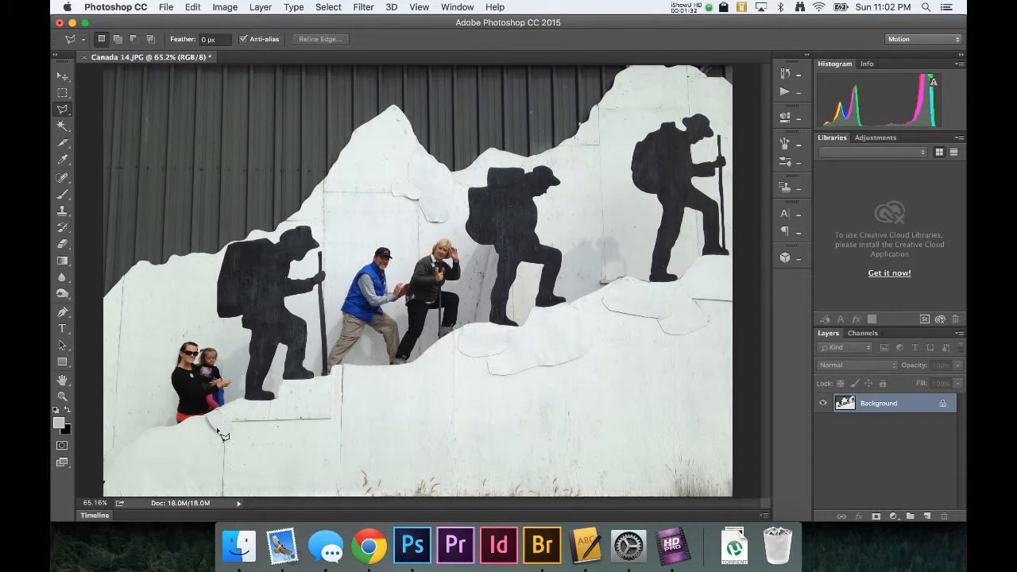
left_click_drag(220, 398, 379, 462)
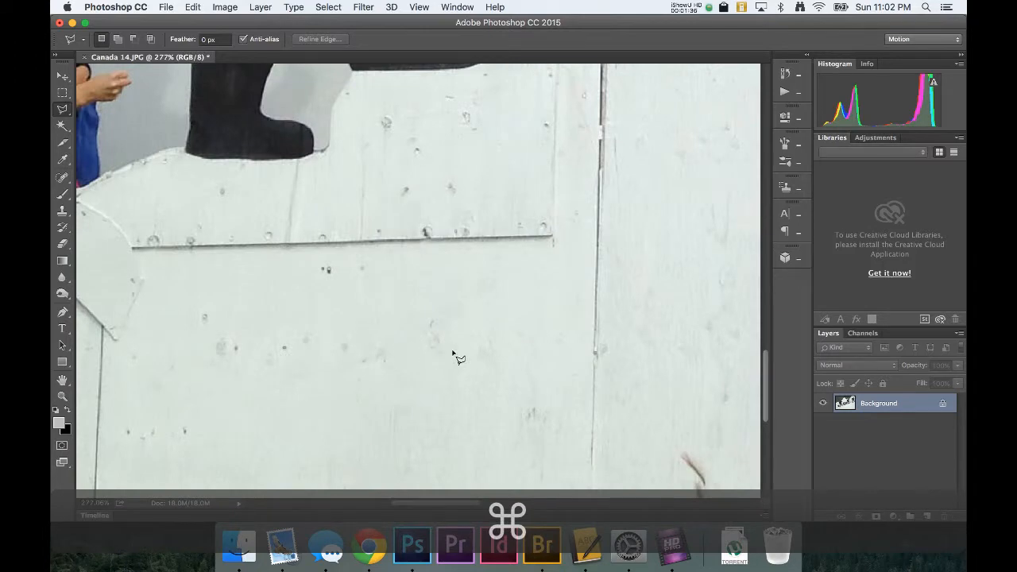
key("super+0")
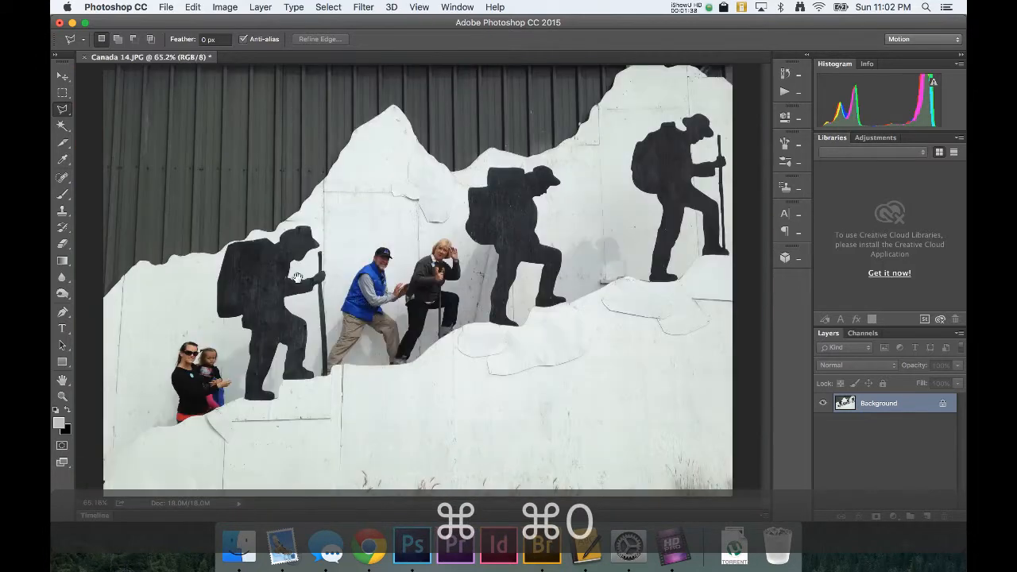
Outline a narrow strip around the long vertical seam beside the woman and child with the Polygonal Lasso, and nudge the outline four pixels left.
left_click_drag(156, 248, 103, 437)
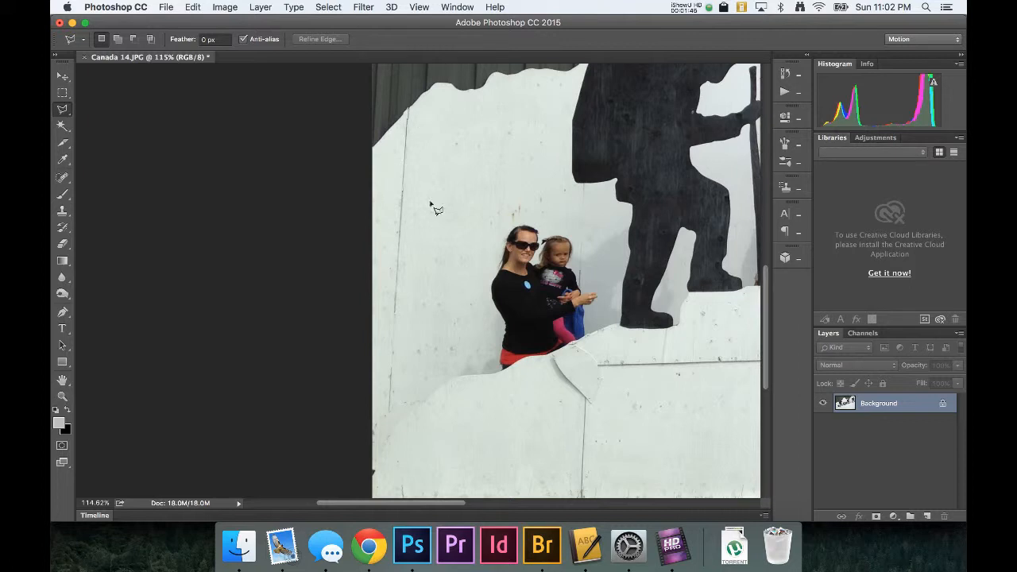
left_click(63, 109)
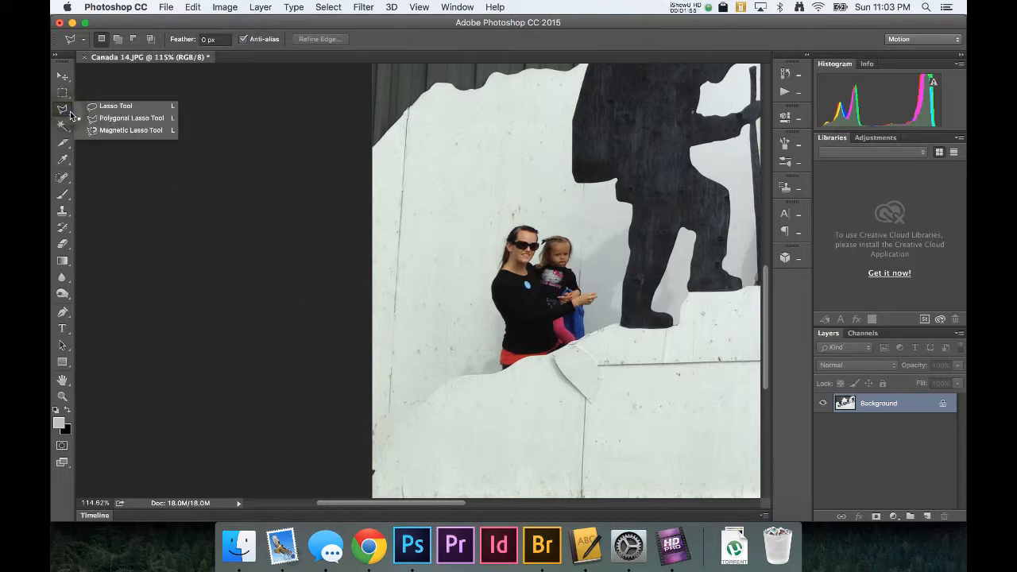
left_click(114, 118)
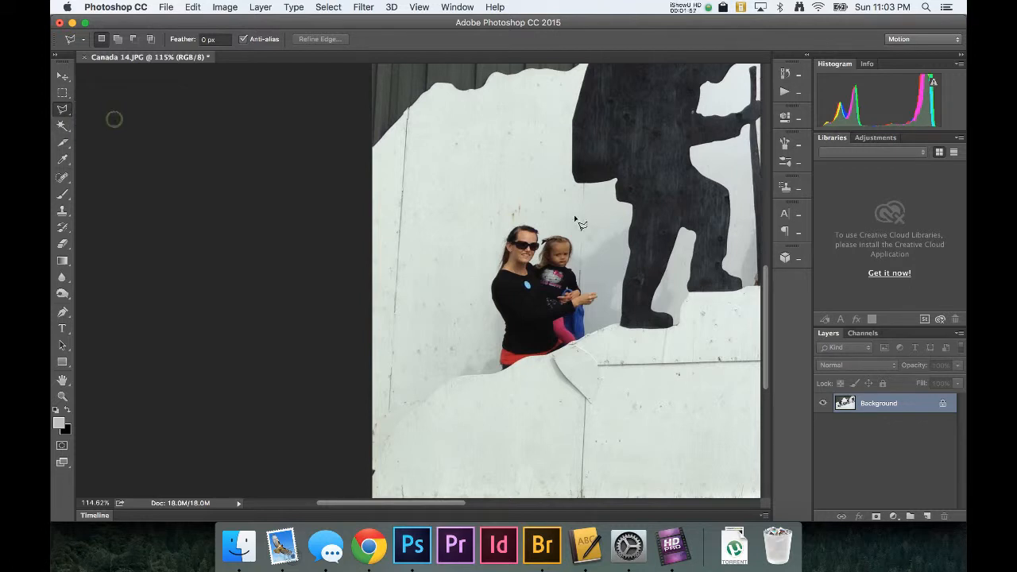
left_click(408, 112)
left_click(385, 416)
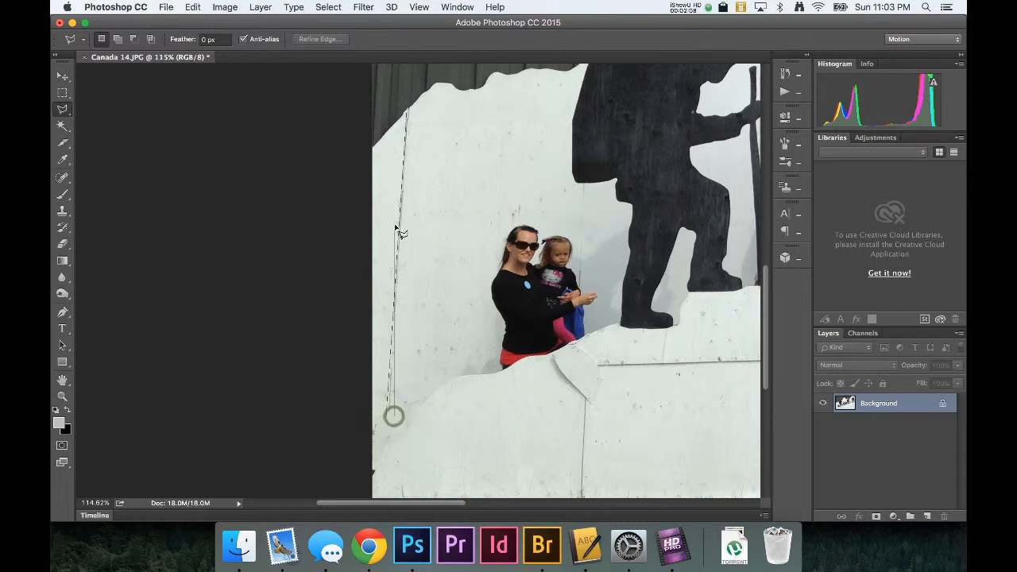
left_click(413, 109)
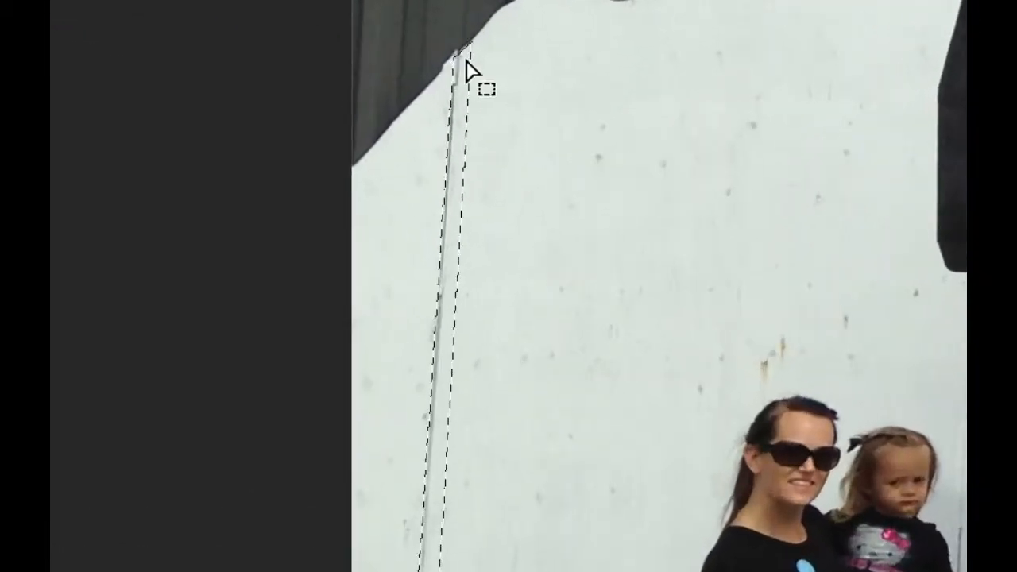
key("Left")
key("Left")
key("Left")
key("Left")
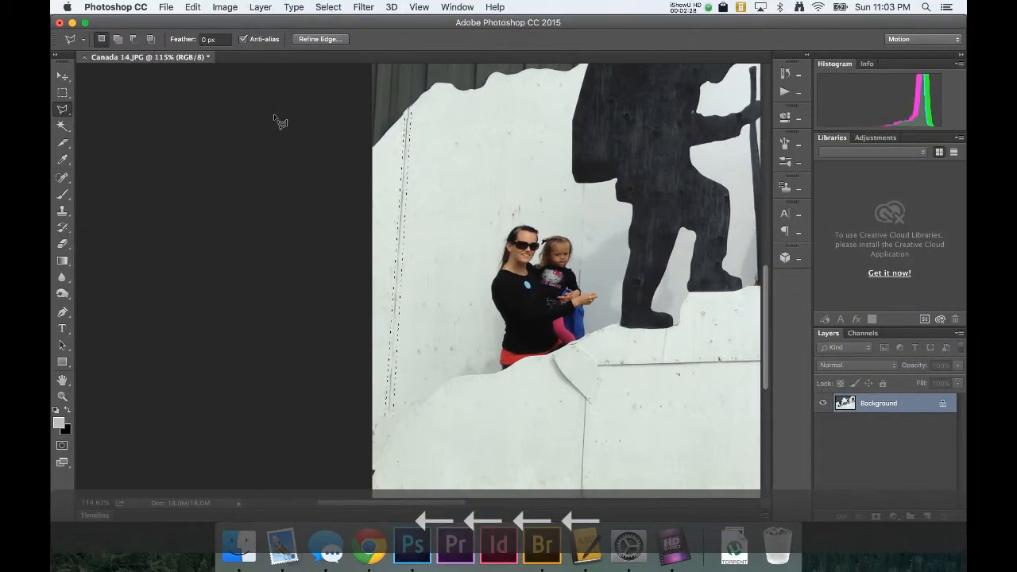
left_click(193, 7)
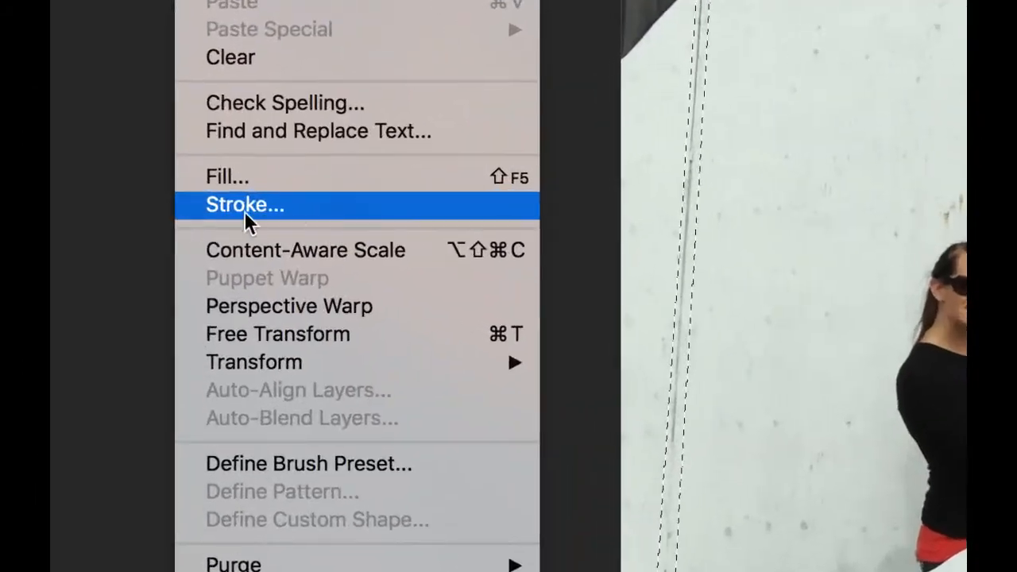
left_click(310, 176)
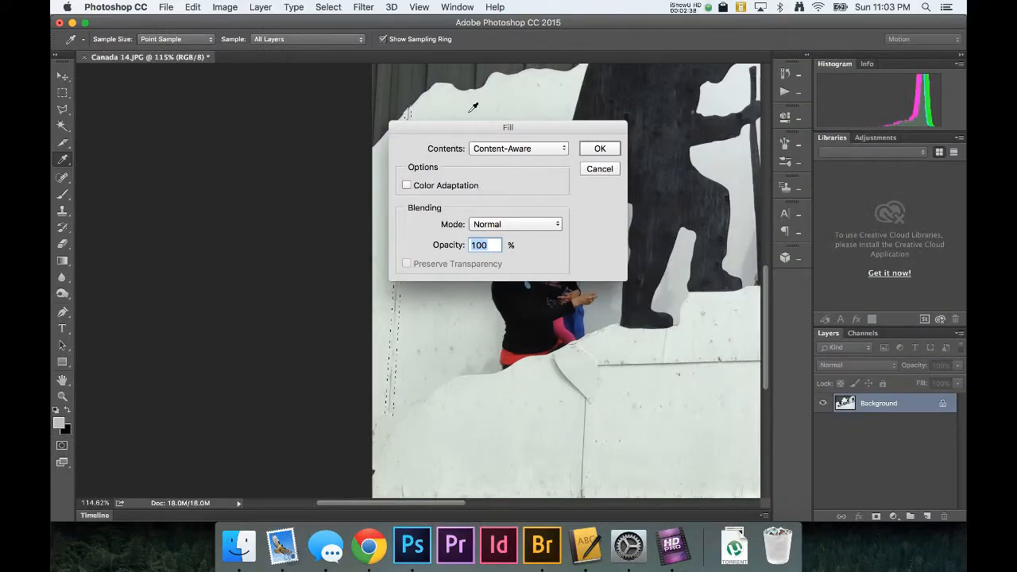
left_click(606, 170)
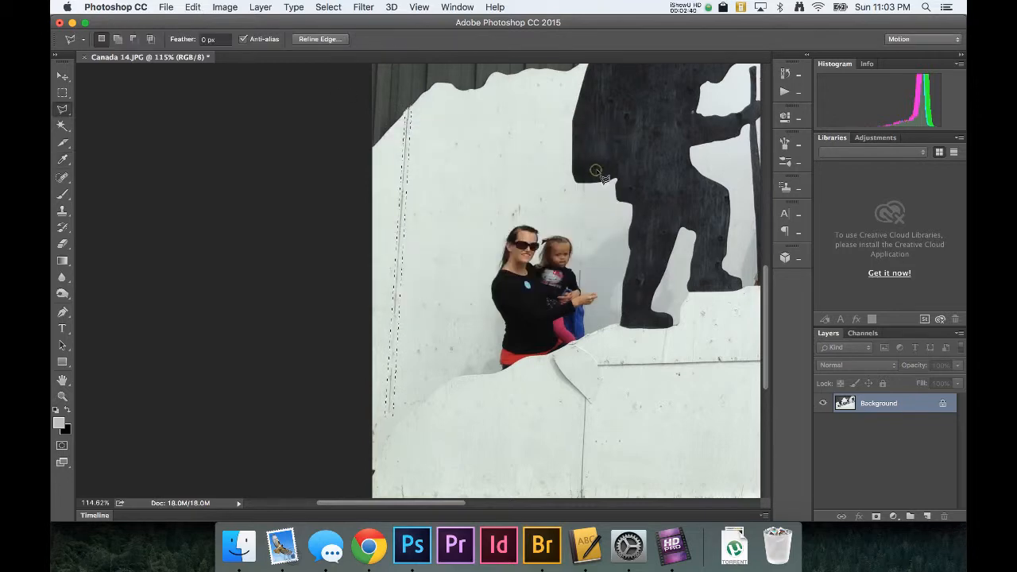
left_click(166, 7)
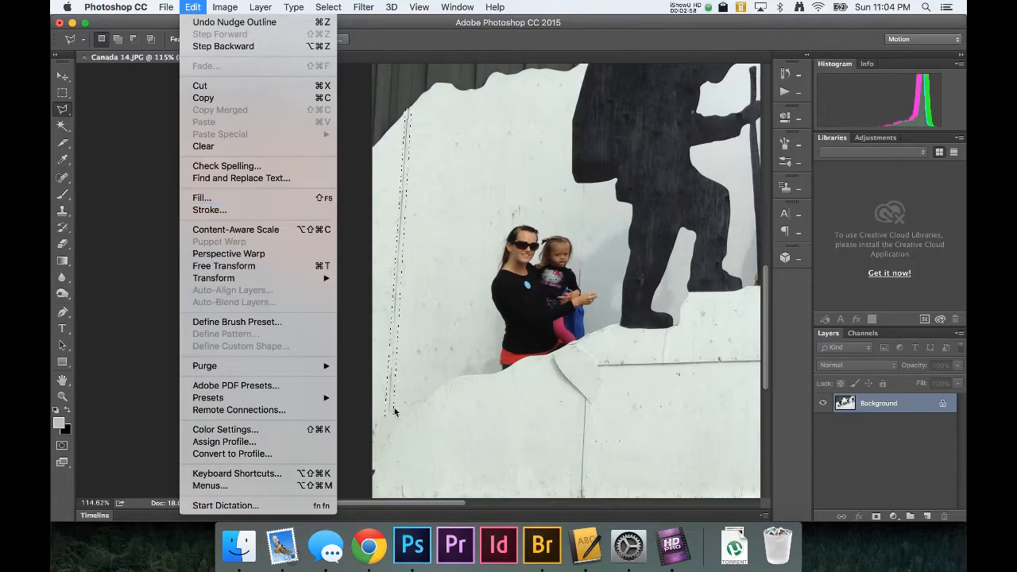
key("shift+F4")
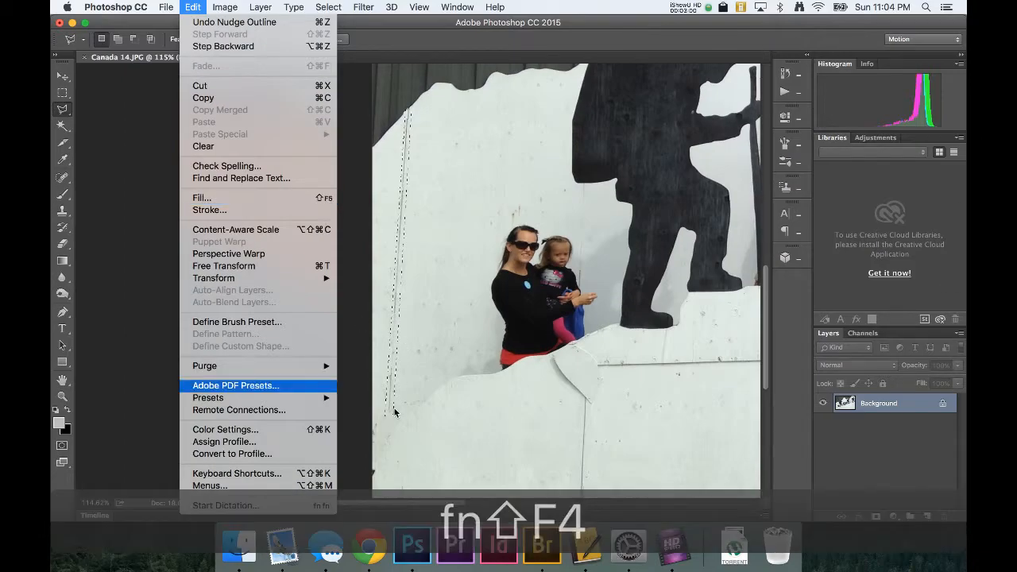
key("Escape")
Fill the selected seam with Content-Aware contents in Normal mode at 100% opacity, and deselect it.
key("shift+F5")
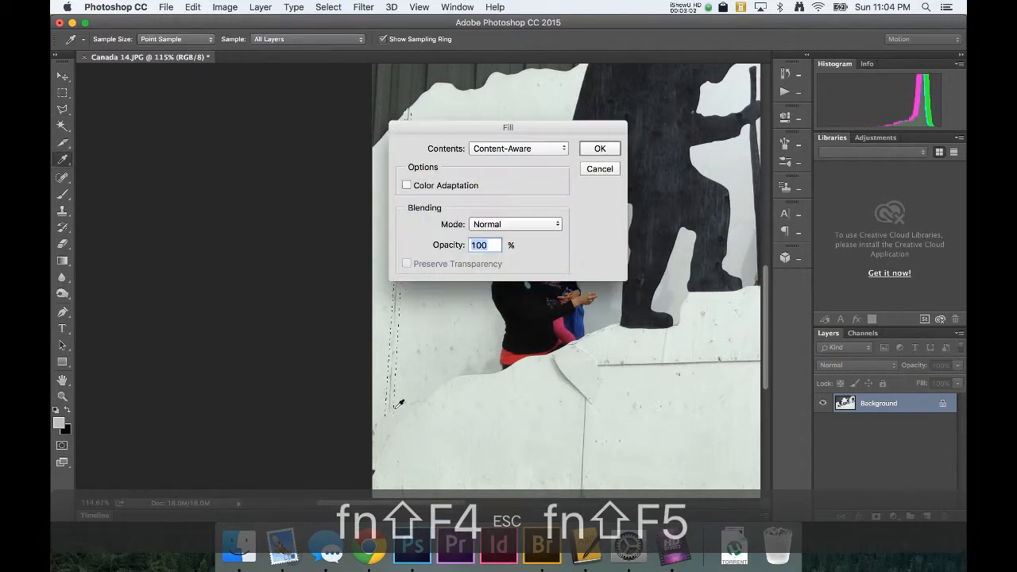
left_click_drag(517, 127, 574, 172)
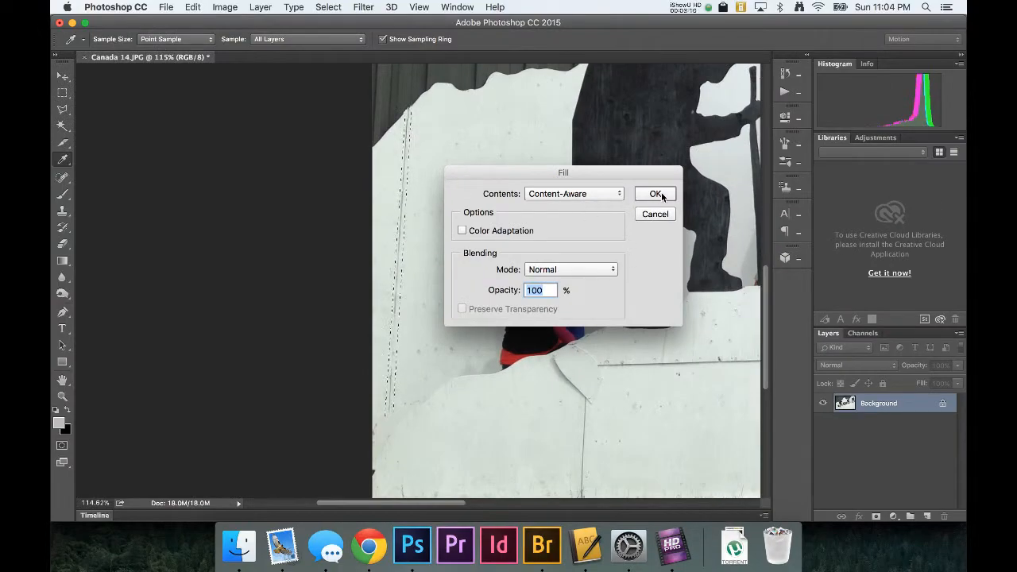
left_click(655, 194)
key("super+d")
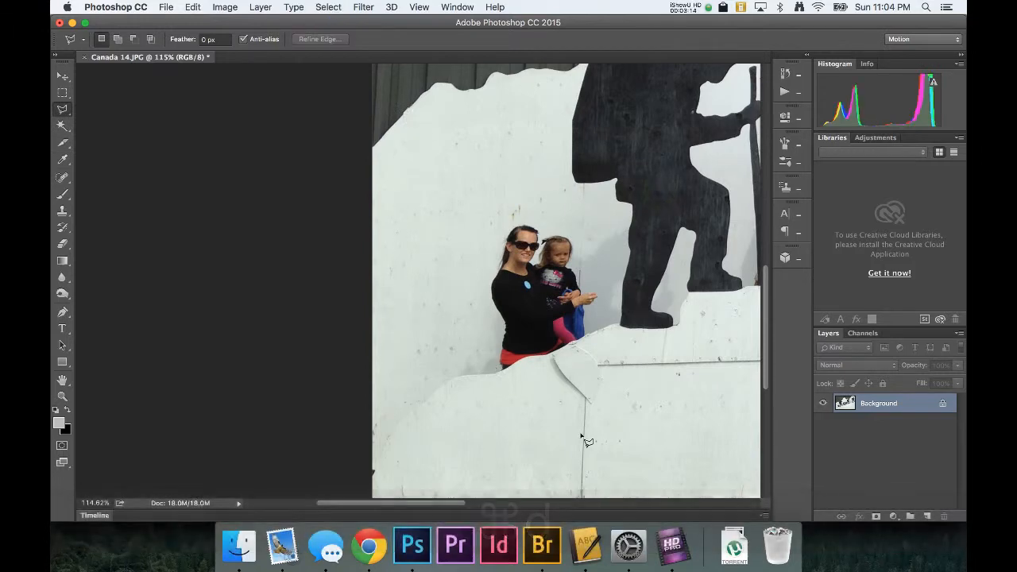
Select the horizontal seam above the man in the blue vest with the Polygonal Lasso, remove it with a Content-Aware fill and deselect.
key("super+0")
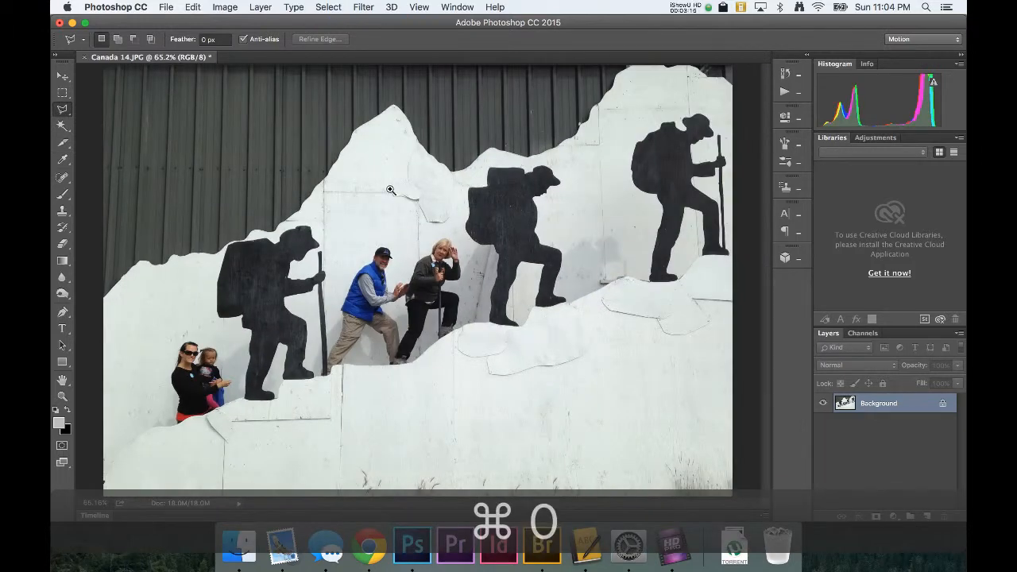
left_click(343, 173)
left_click_drag(323, 258, 301, 273)
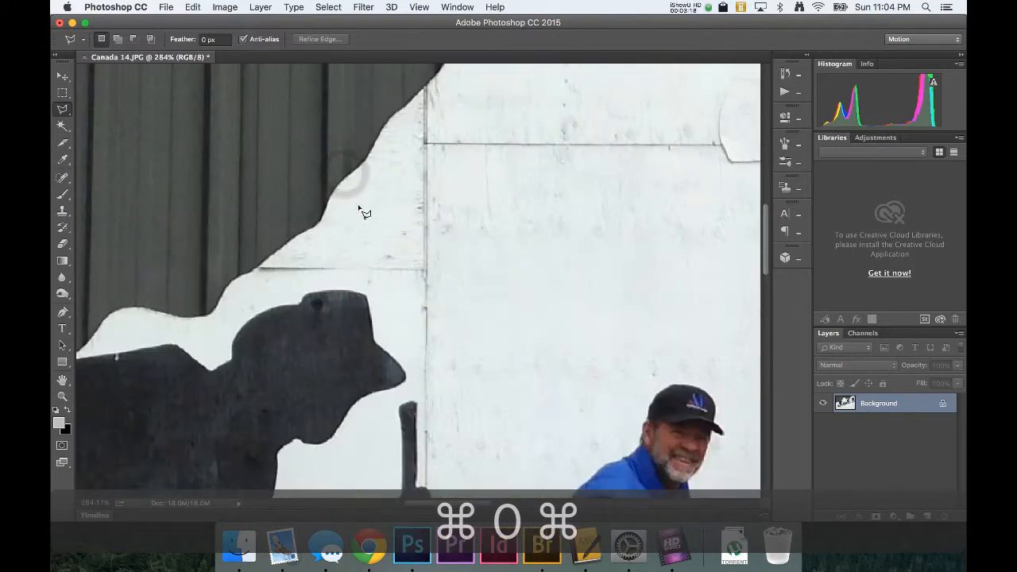
scroll(360, 197, "up", 5)
scroll(360, 193, "down", 5)
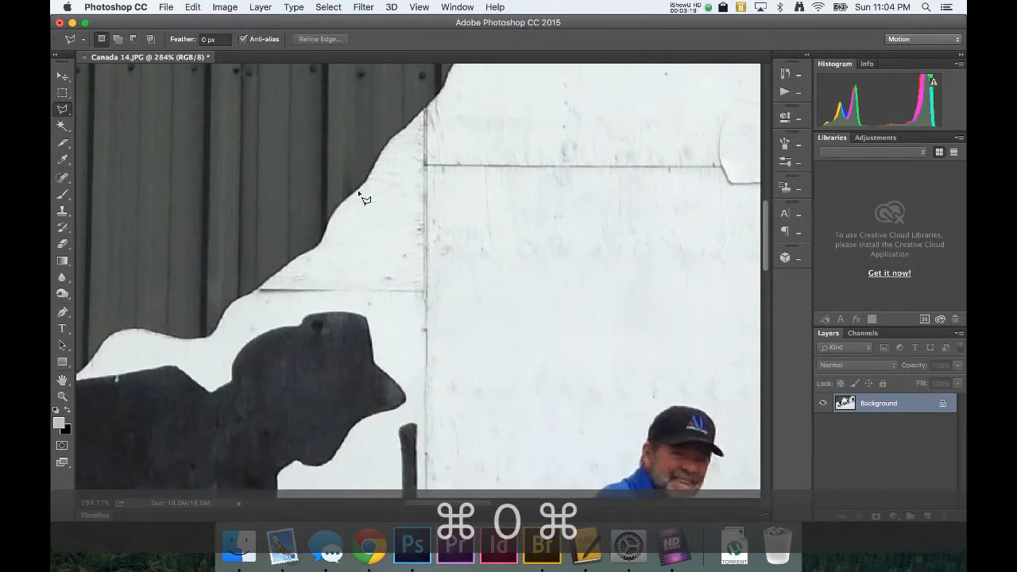
left_click(429, 161)
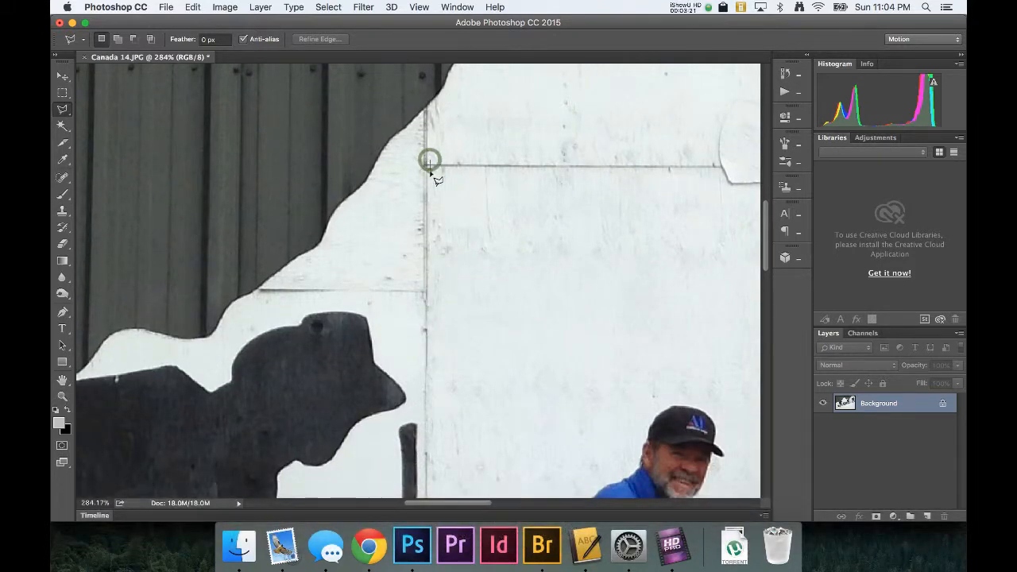
left_click(722, 170)
double_click(718, 158)
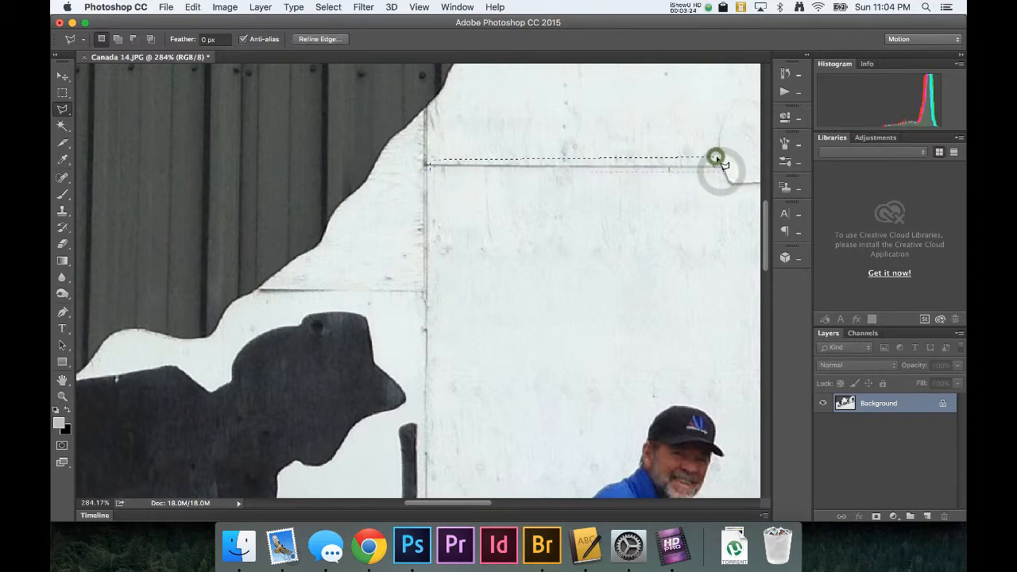
key("shift+F5")
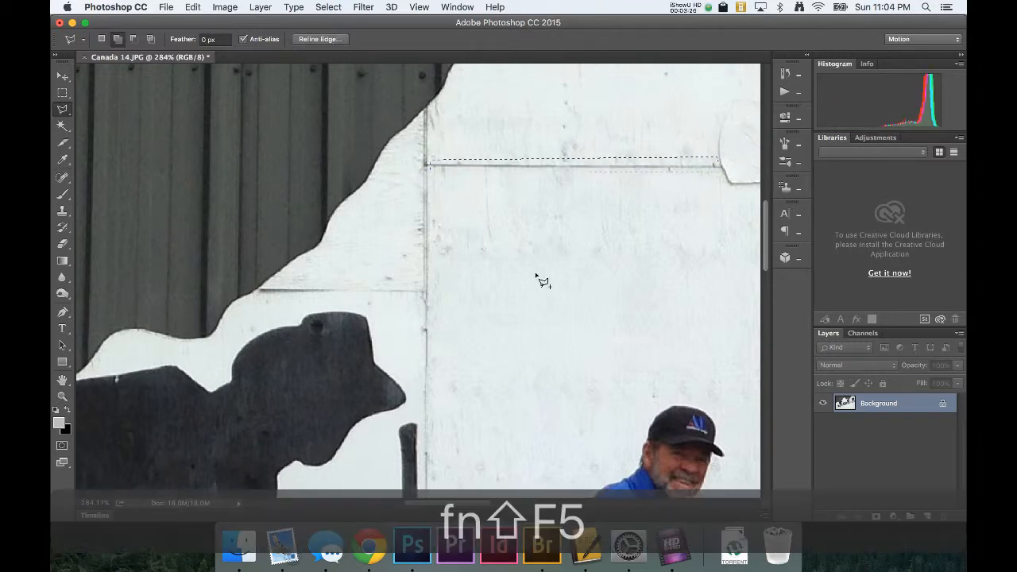
key("Return")
key("super+d")
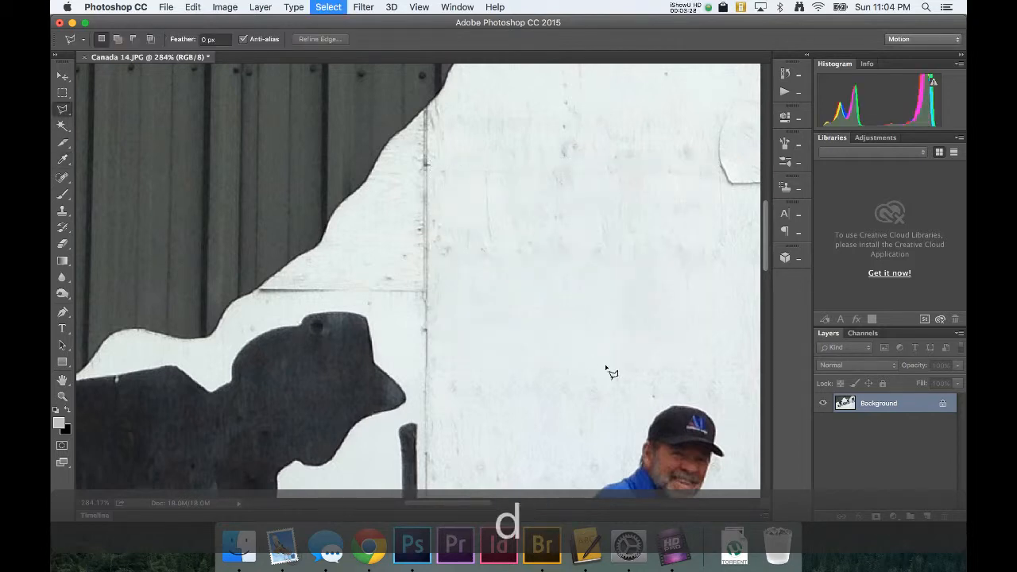
Outline the vertical seam from the mountain edge down to the first hiker's walking stick, remove it with a Content-Aware fill and deselect.
left_click(421, 115)
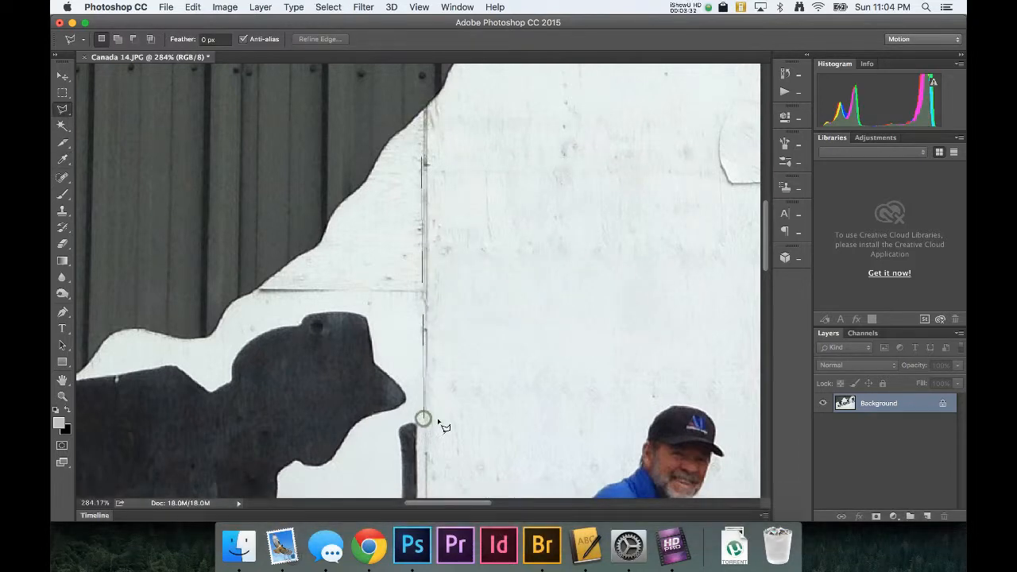
left_click(438, 418)
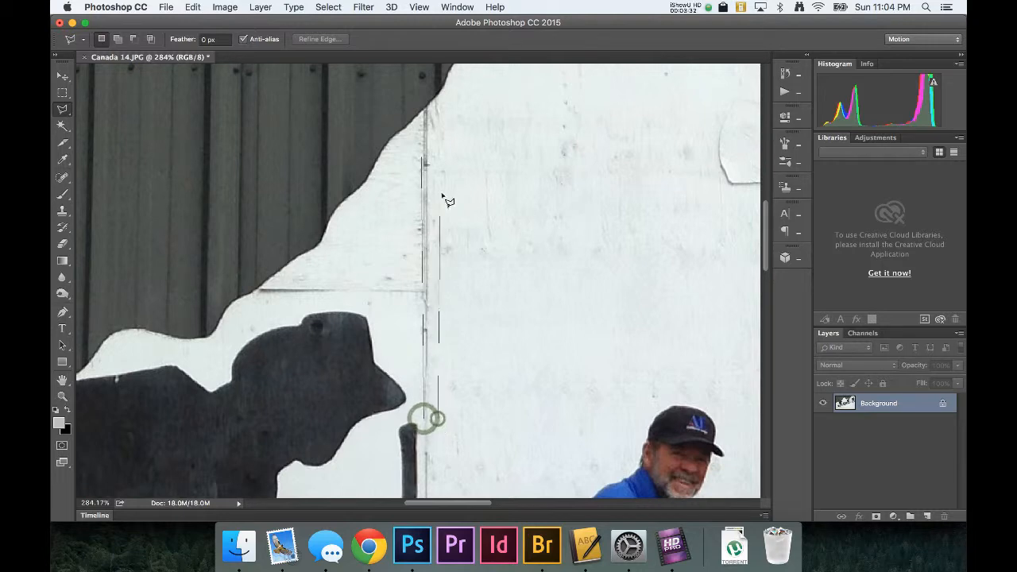
left_click(424, 113)
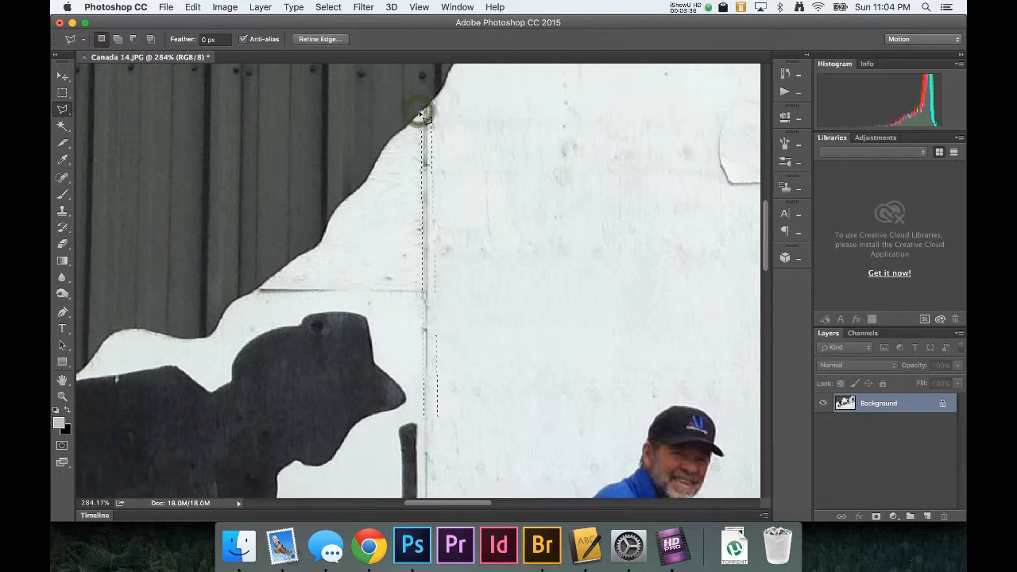
key("shift+F5")
key("Return")
key("super+d")
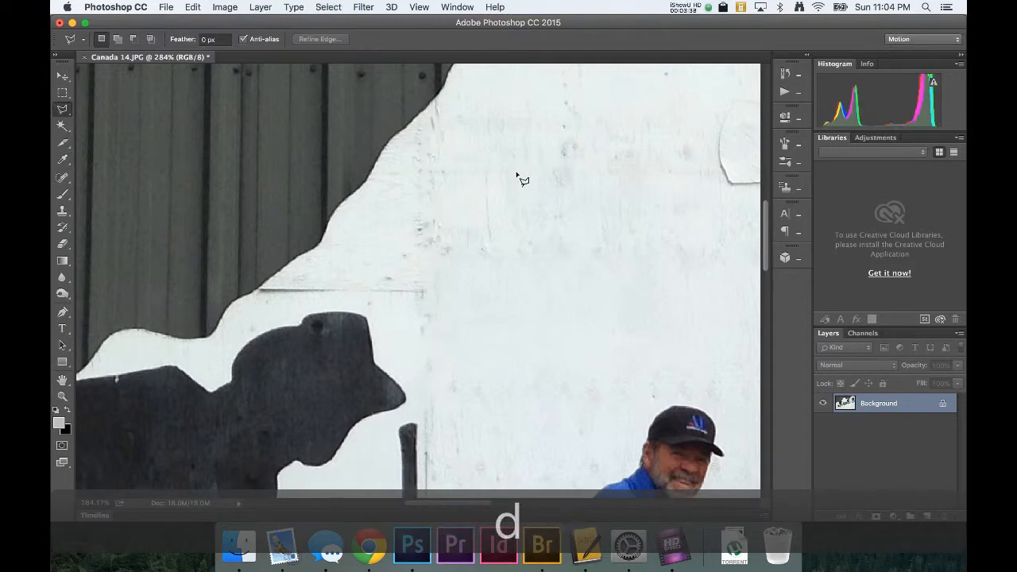
Outline the short horizontal seam above the first hiker's hat, remove it with a Content-Aware fill and deselect.
left_click(257, 292)
left_click(444, 296)
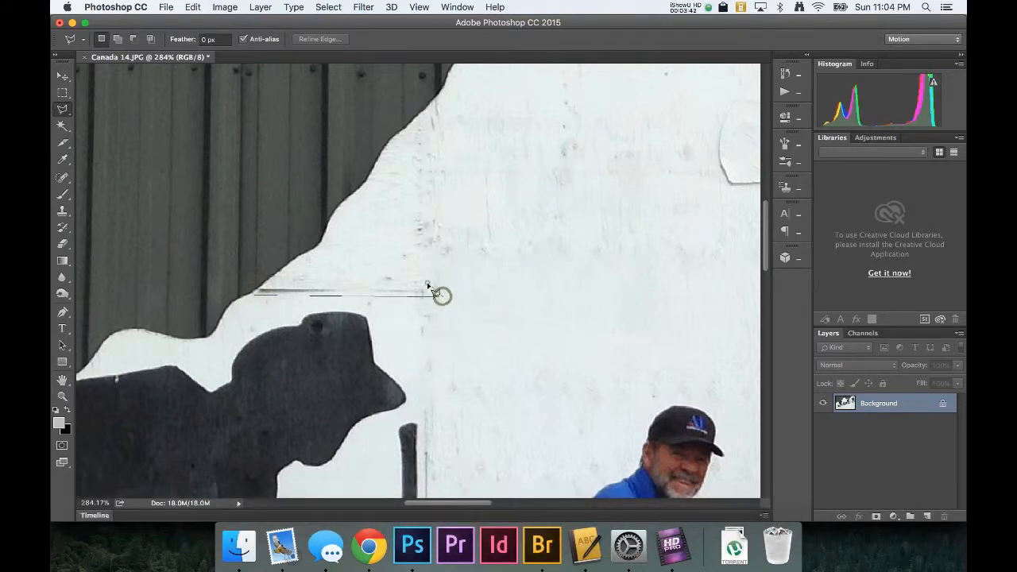
left_click(427, 283)
left_click(263, 288)
key("shift+F5")
key("Return")
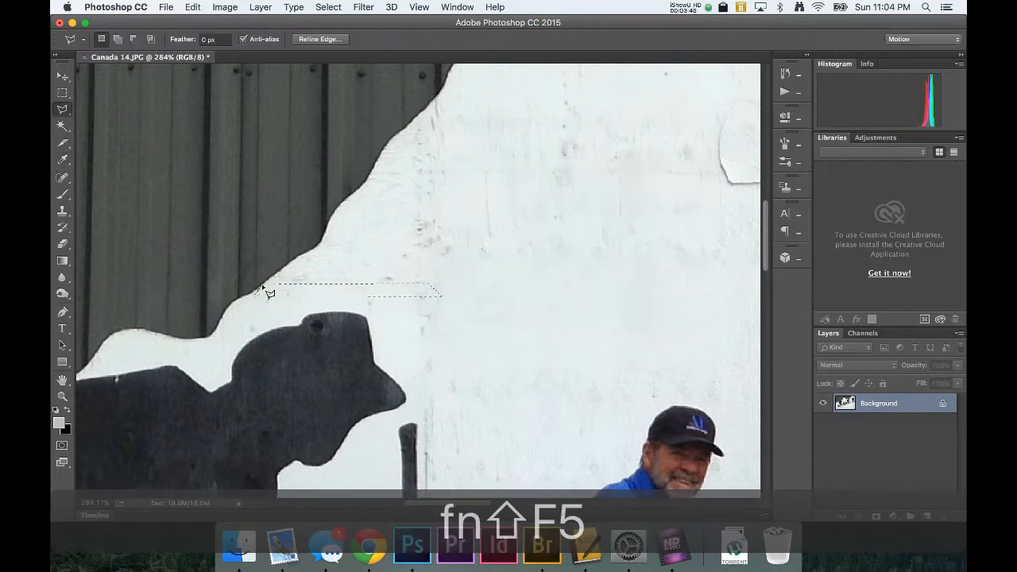
key("super+d")
Outline the vertical seam below the feet of the man in the blue vest, remove it with a Content-Aware fill and deselect.
key("super+0")
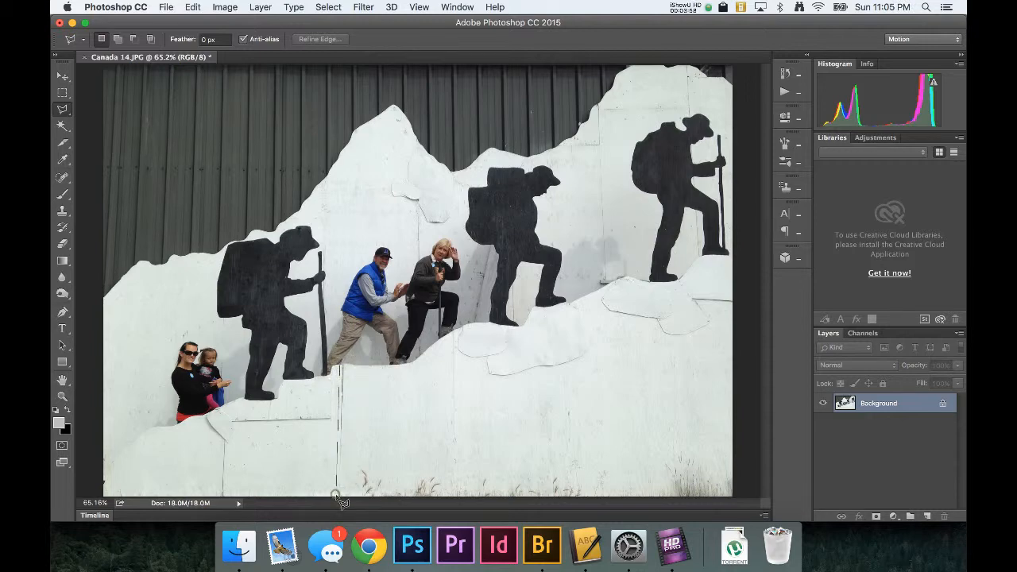
left_click(342, 493)
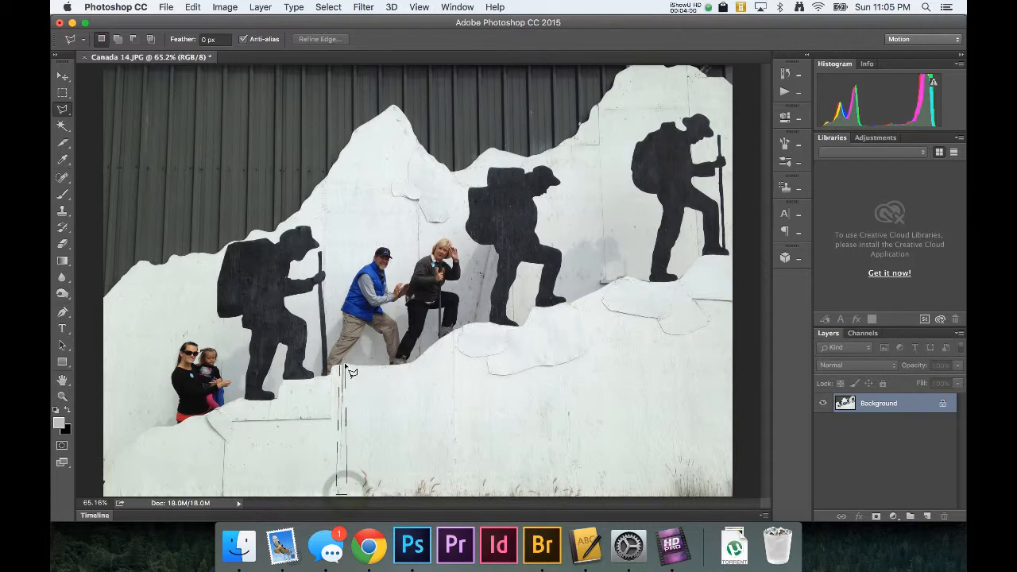
left_click(347, 366)
key("shift+F5")
key("Return")
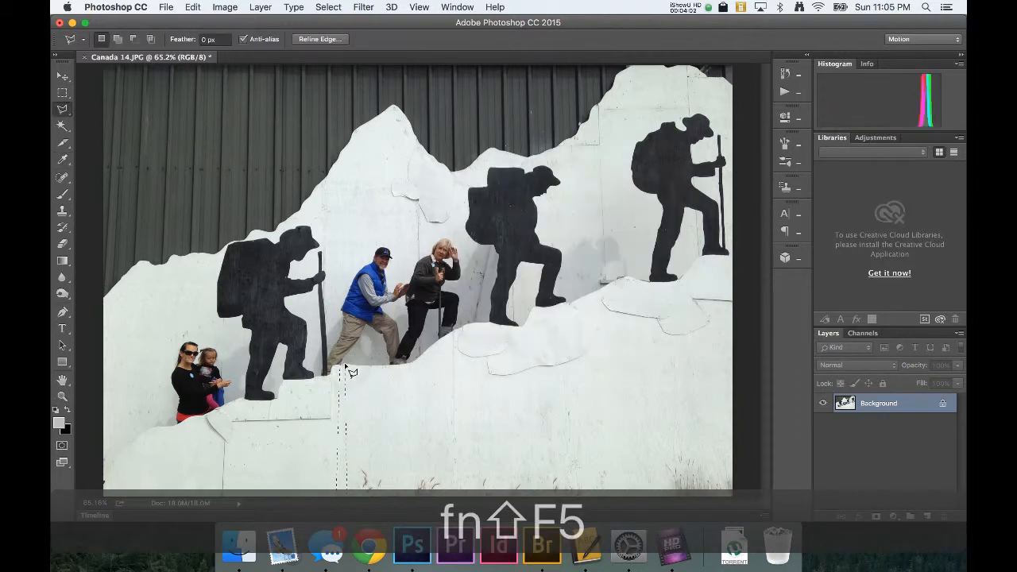
key("super+d")
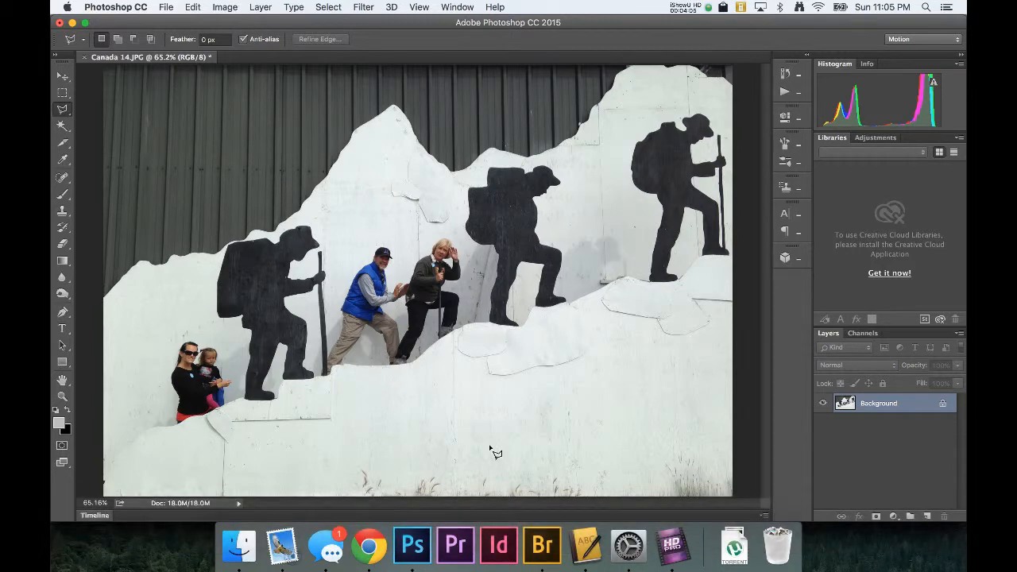
Outline the vertical seam running below the woman and child to the photo's lower edge, remove it with a Content-Aware fill and deselect.
key("super+space")
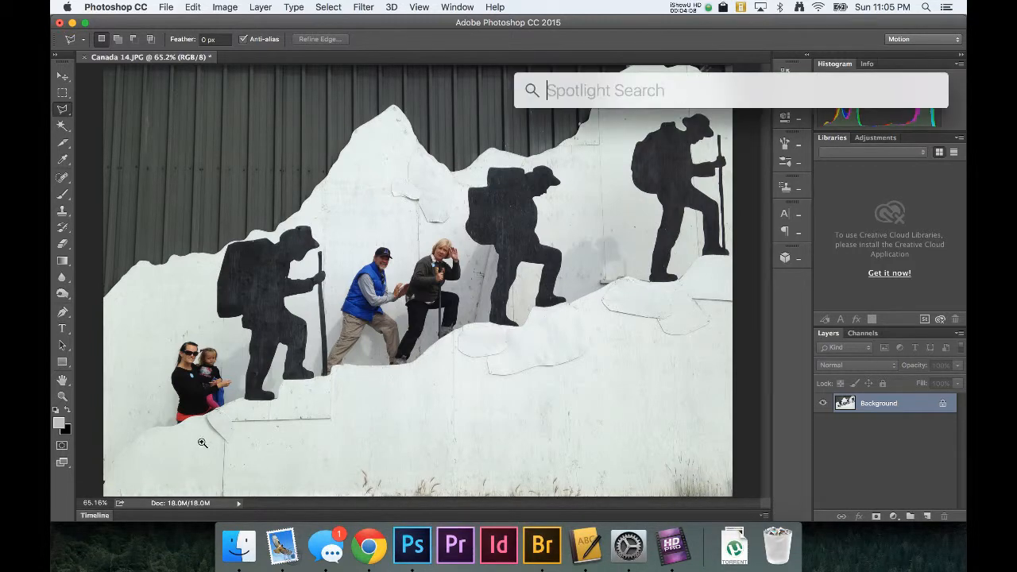
left_click(194, 433)
left_click(194, 491)
left_click_drag(289, 492, 282, 505)
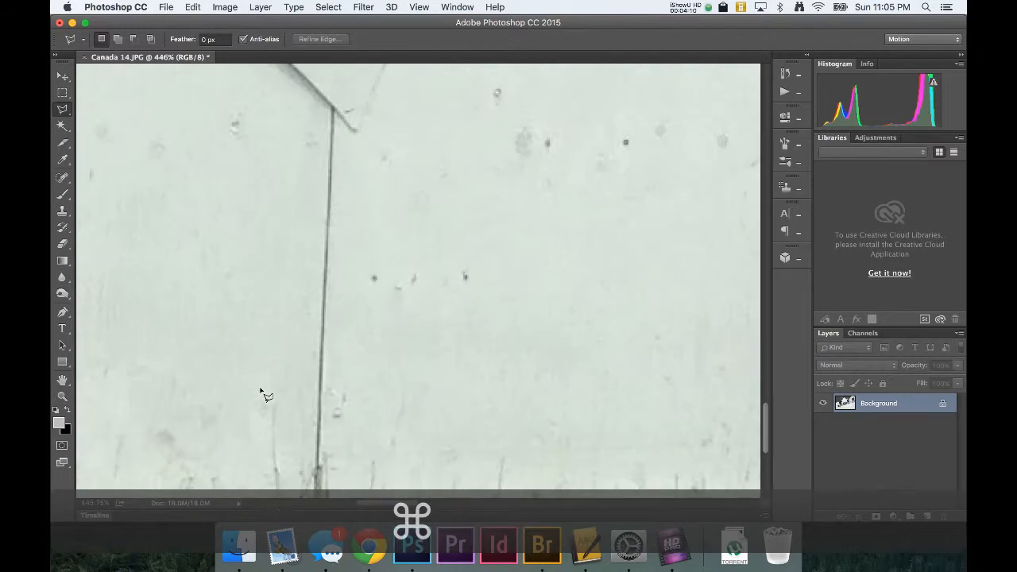
left_click(330, 110)
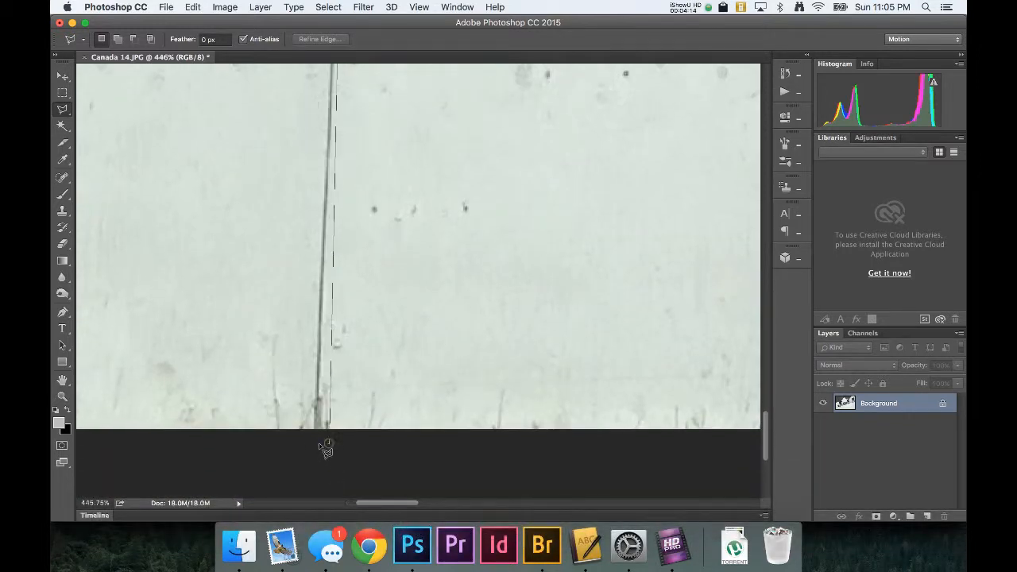
double_click(313, 449)
key("shift+F5")
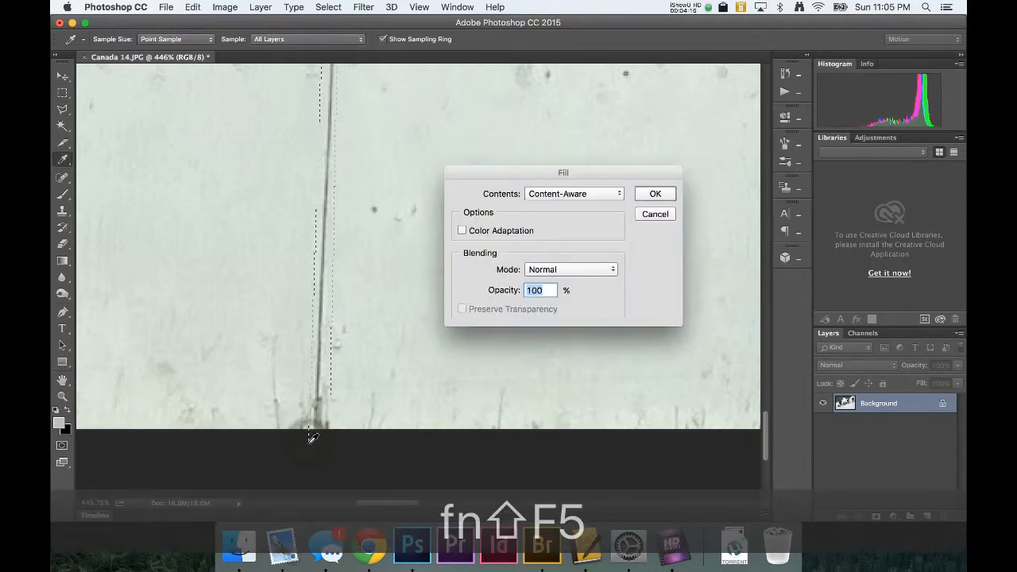
key("Return")
key("d")
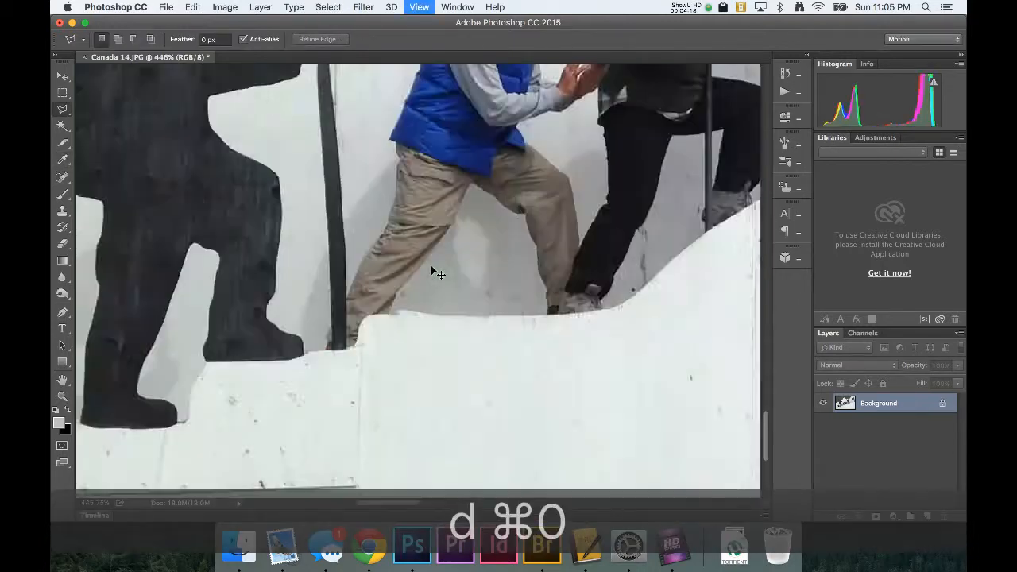
key("super+0")
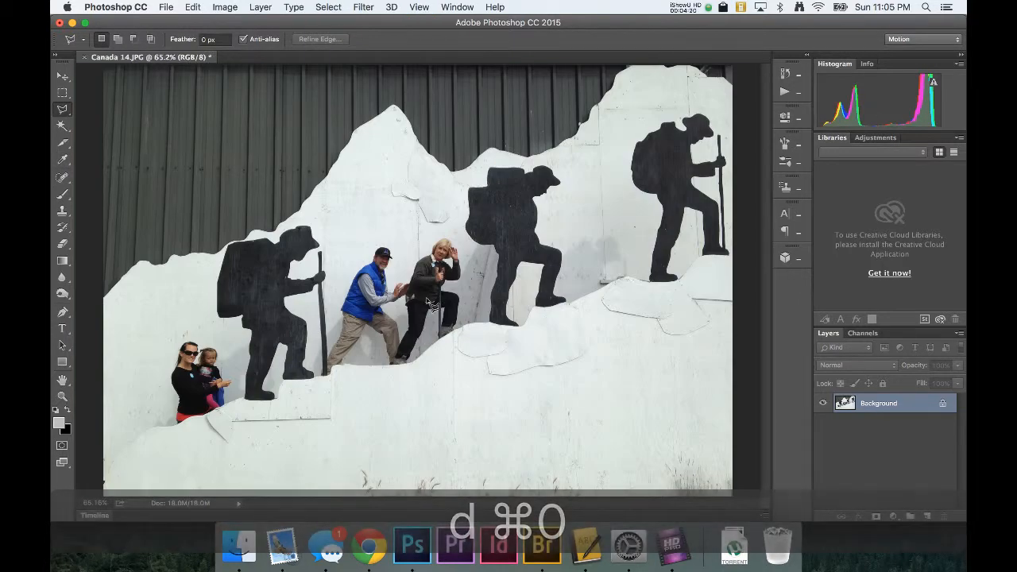